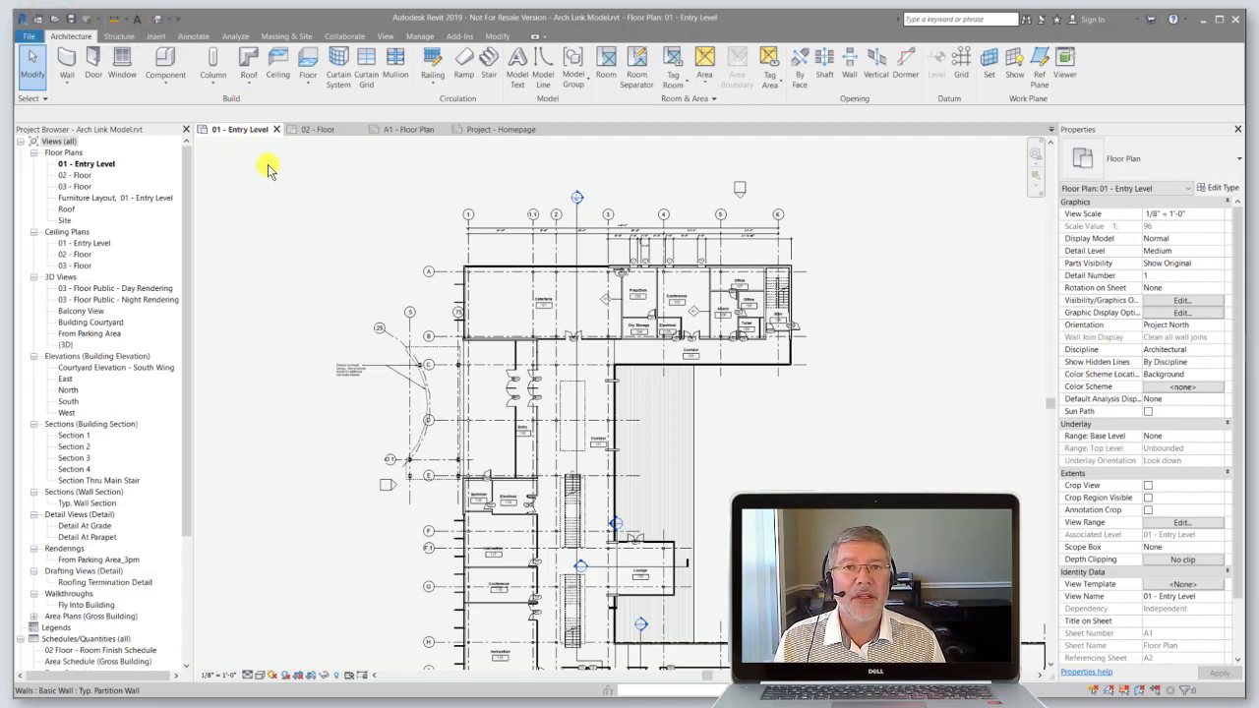
Add Load Family from the Insert tab to the Quick Access Toolbar
click(158, 35)
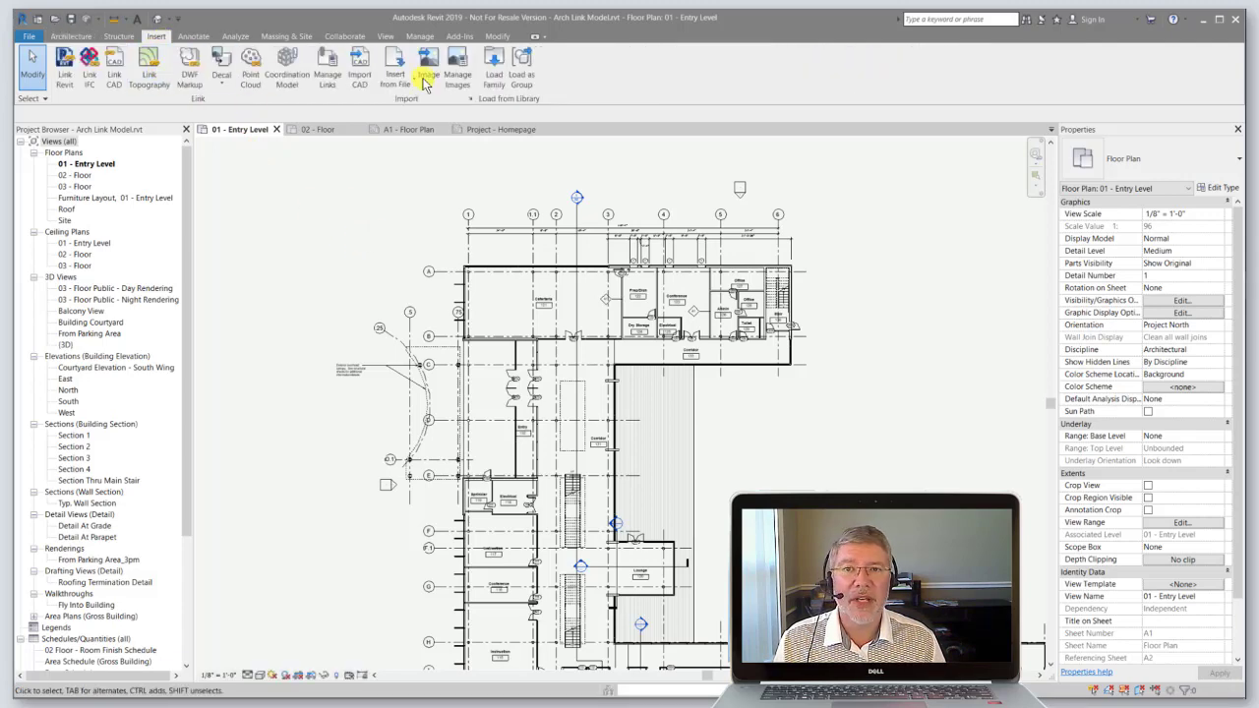
right_click(497, 69)
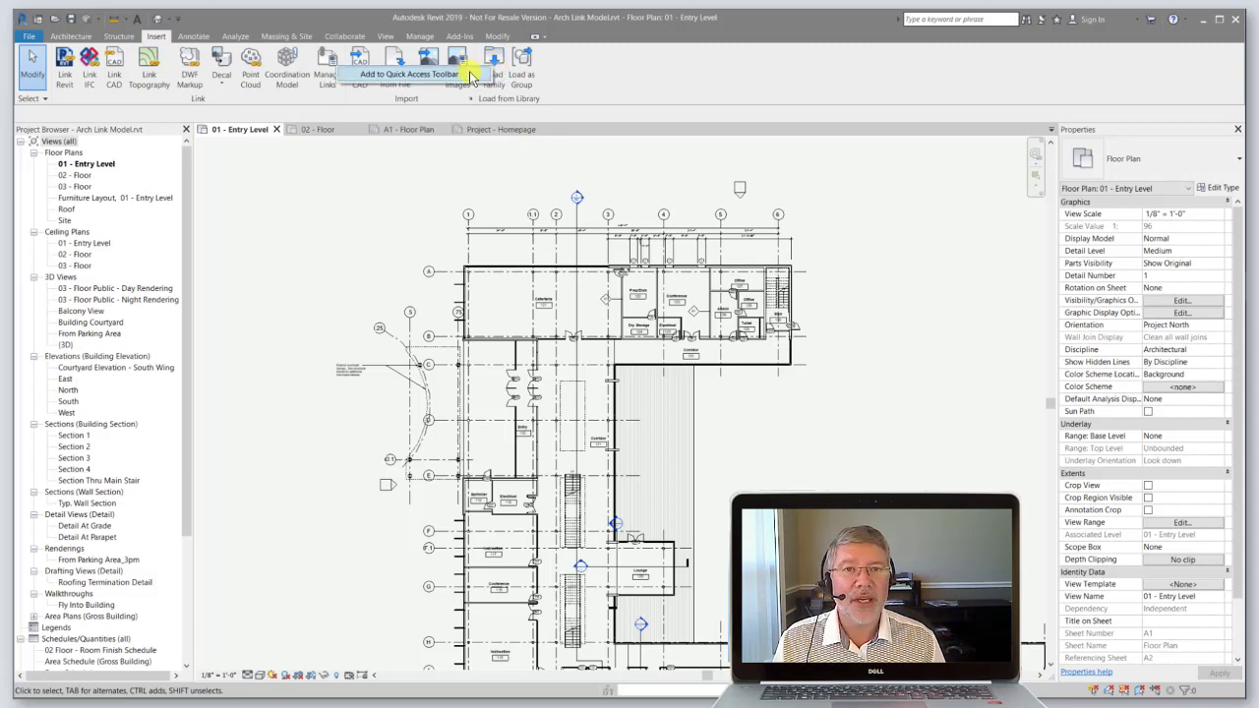
click(470, 75)
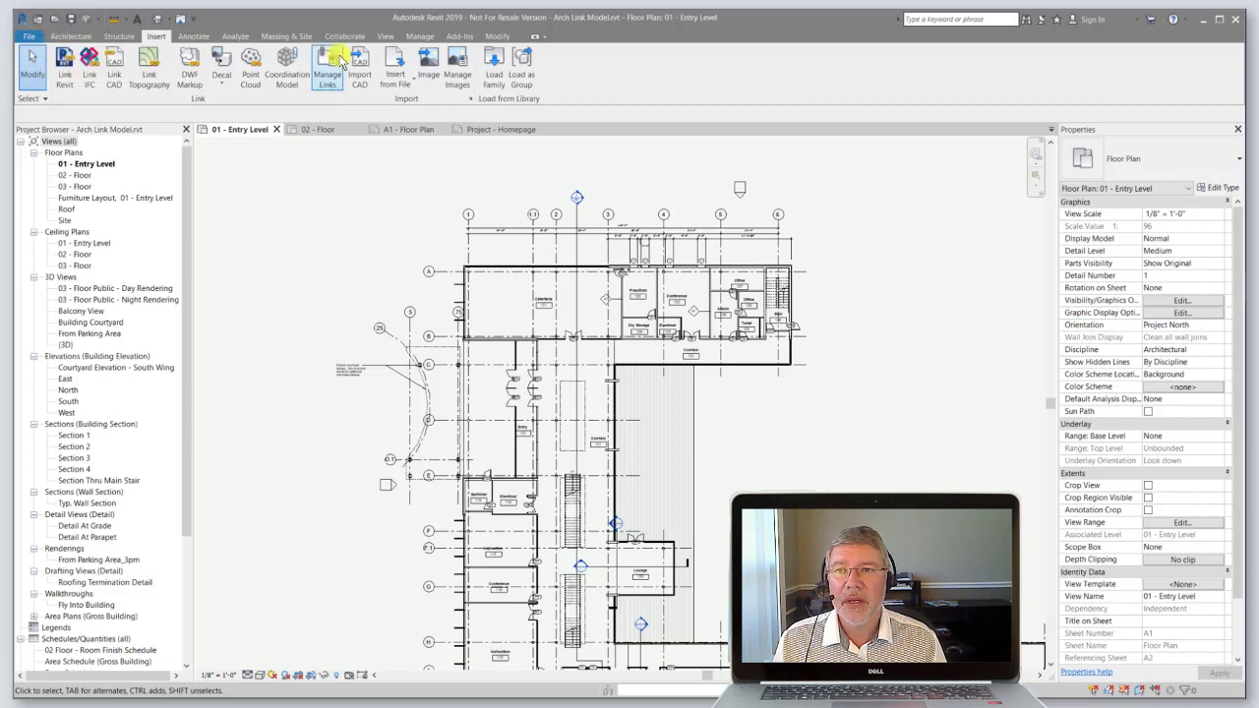
Add Close Inactive from the View tab to the Quick Access Toolbar
click(388, 37)
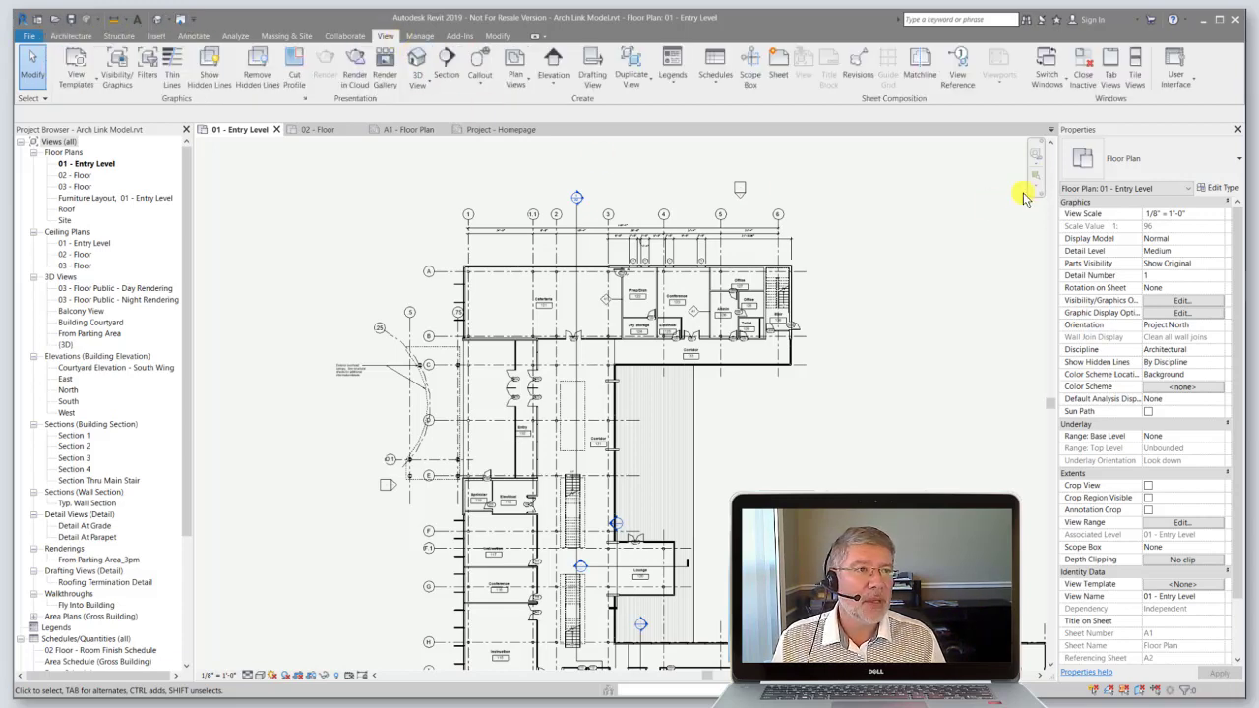
right_click(1088, 73)
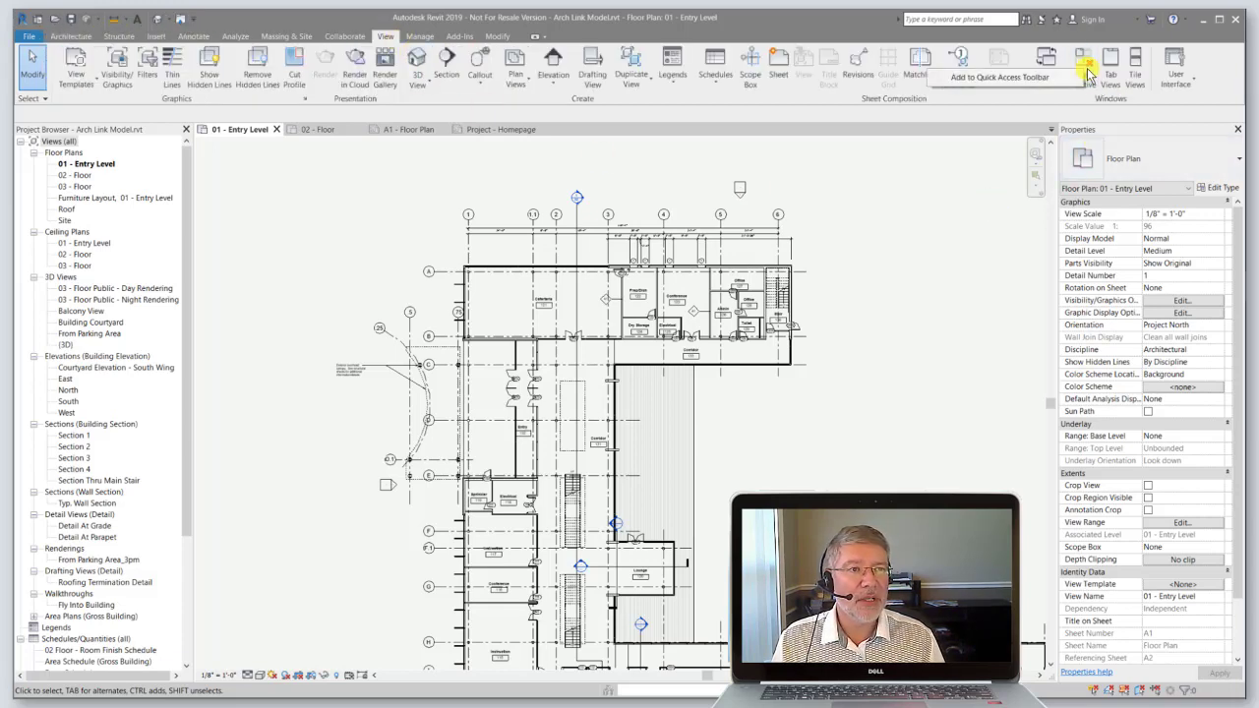
click(1045, 76)
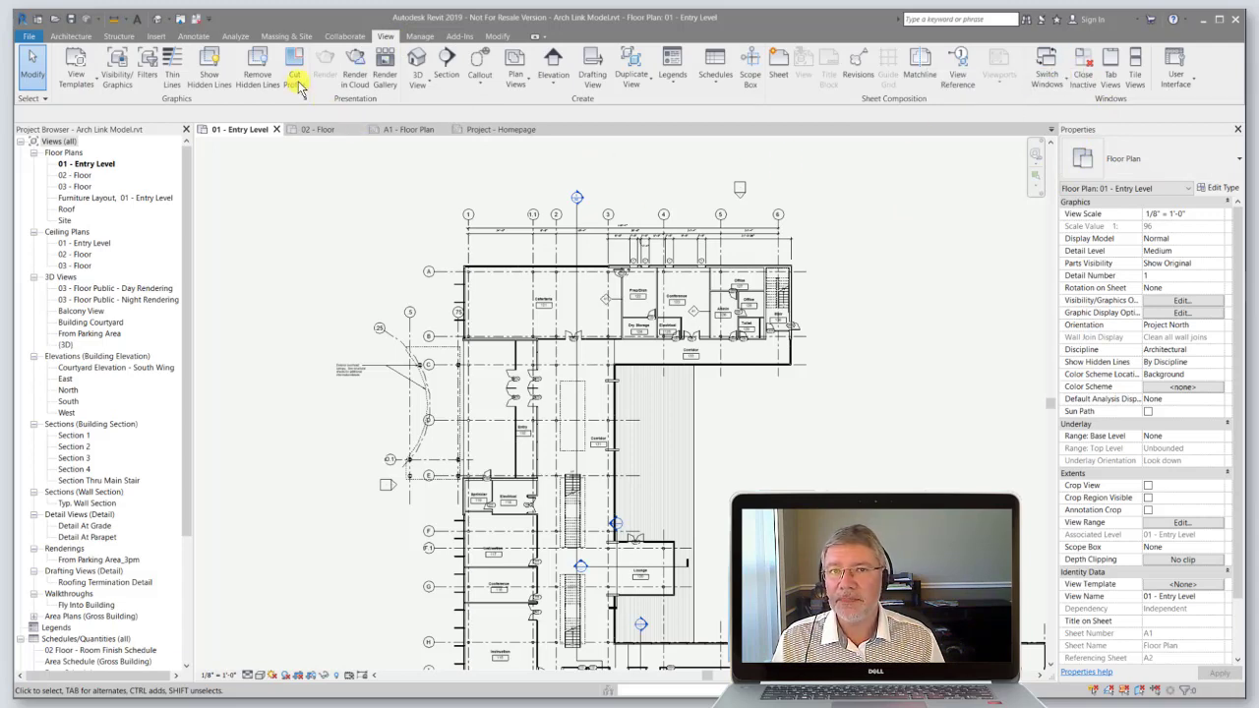
Remove Close Inactive from the toolbar, then review the Load Family entry in Customize Quick Access Toolbar and confirm
right_click(196, 20)
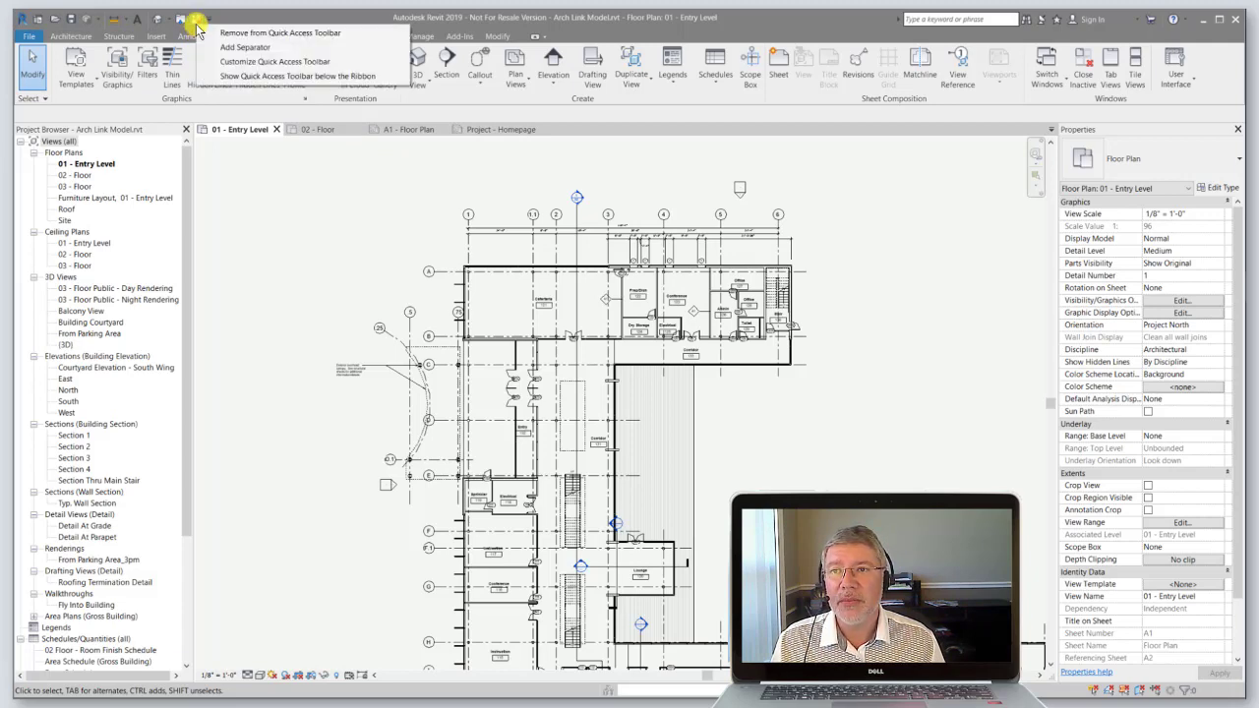
click(242, 33)
right_click(178, 20)
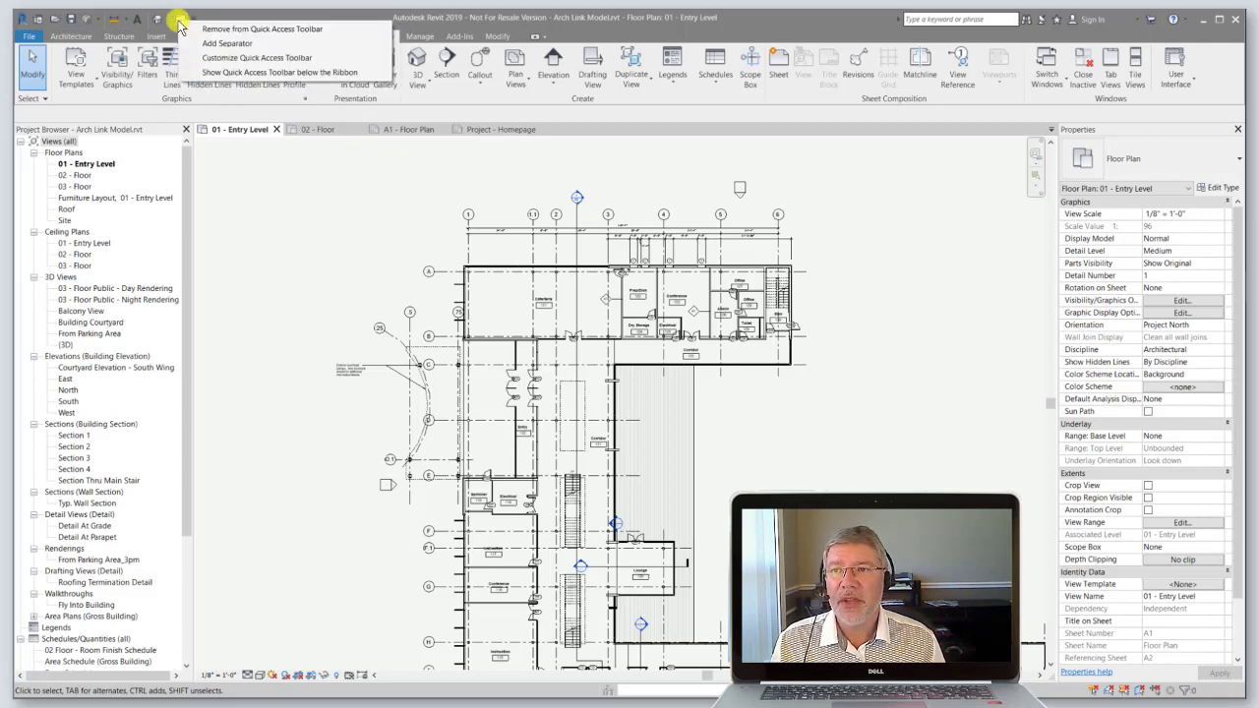
click(222, 59)
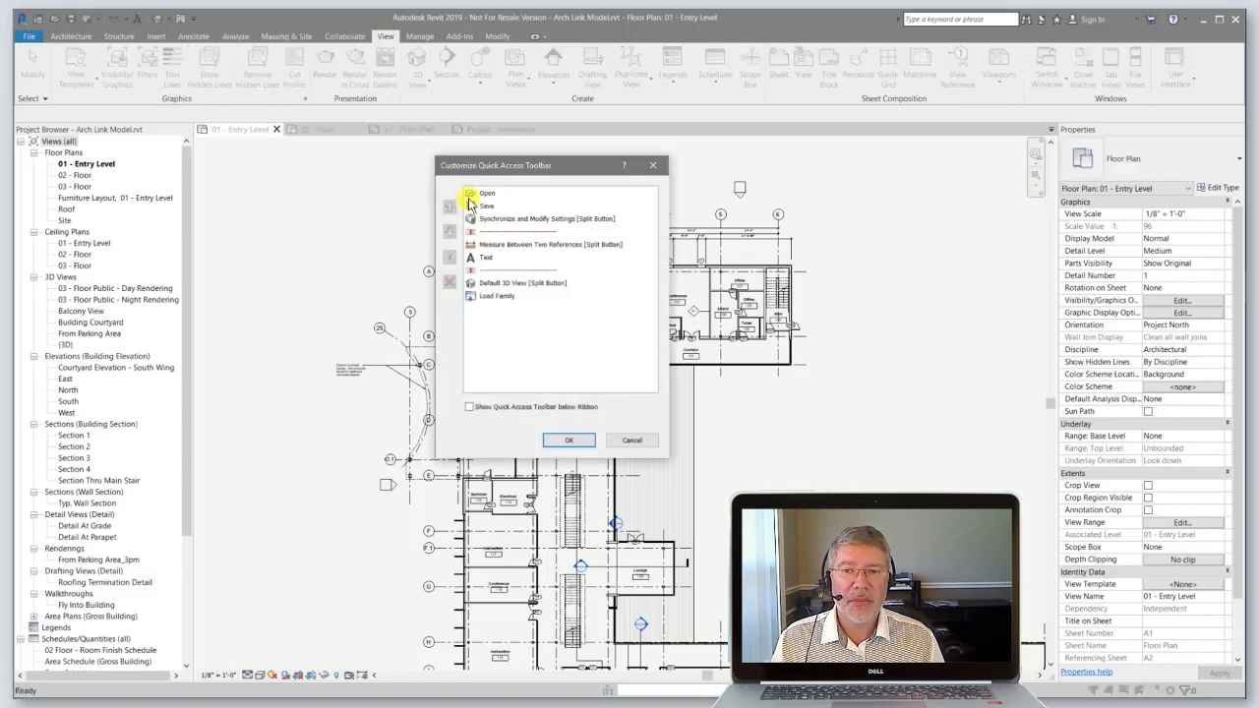
click(497, 295)
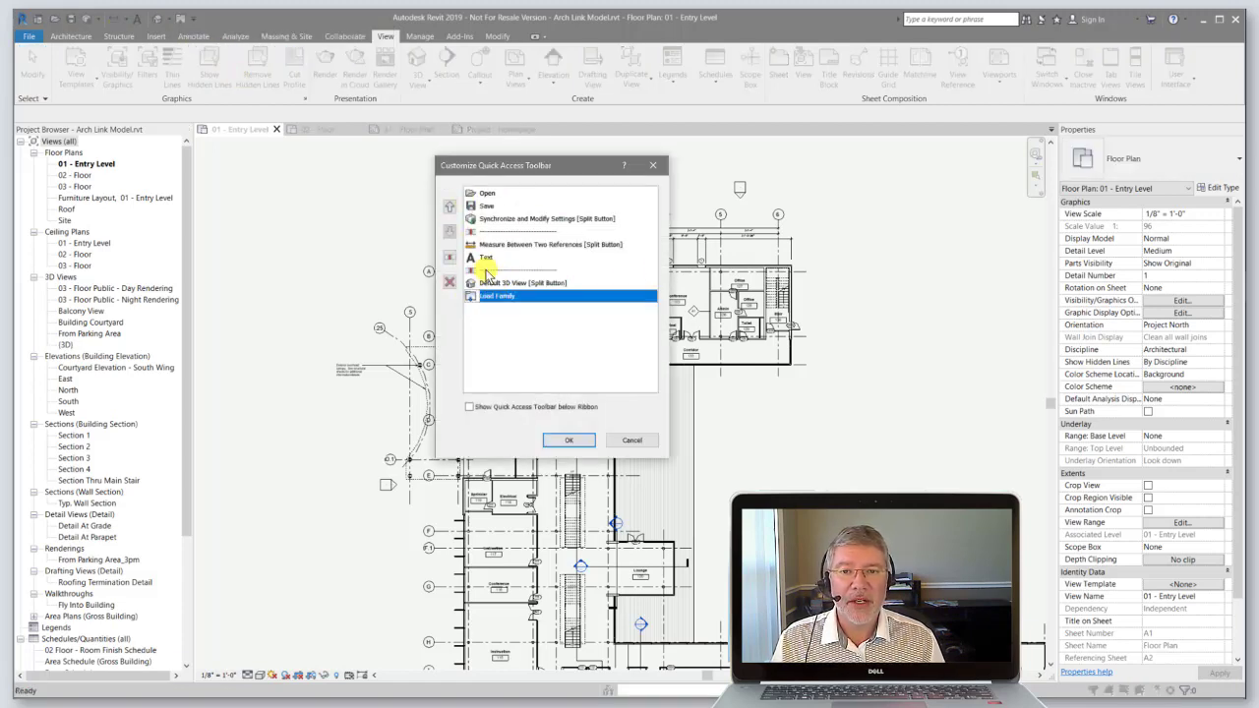
click(568, 440)
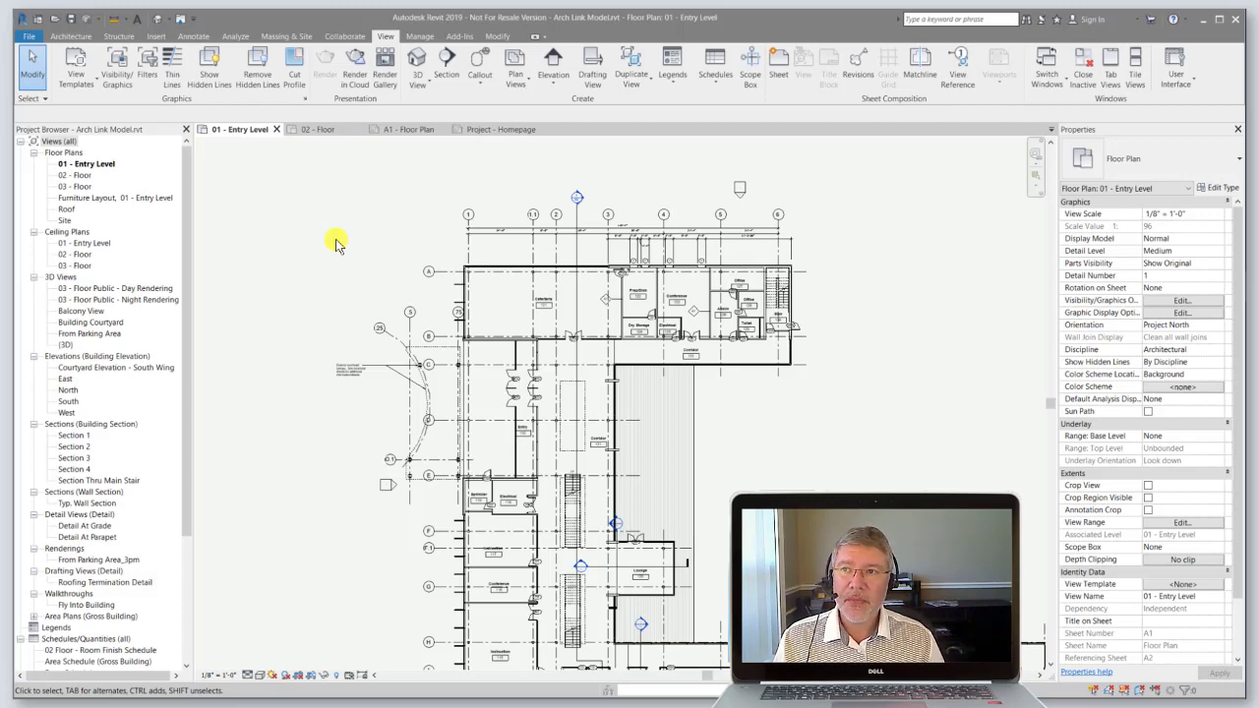
From the Manage tab, enter the KS shortcut to open the Keyboard Shortcuts dialog
click(71, 35)
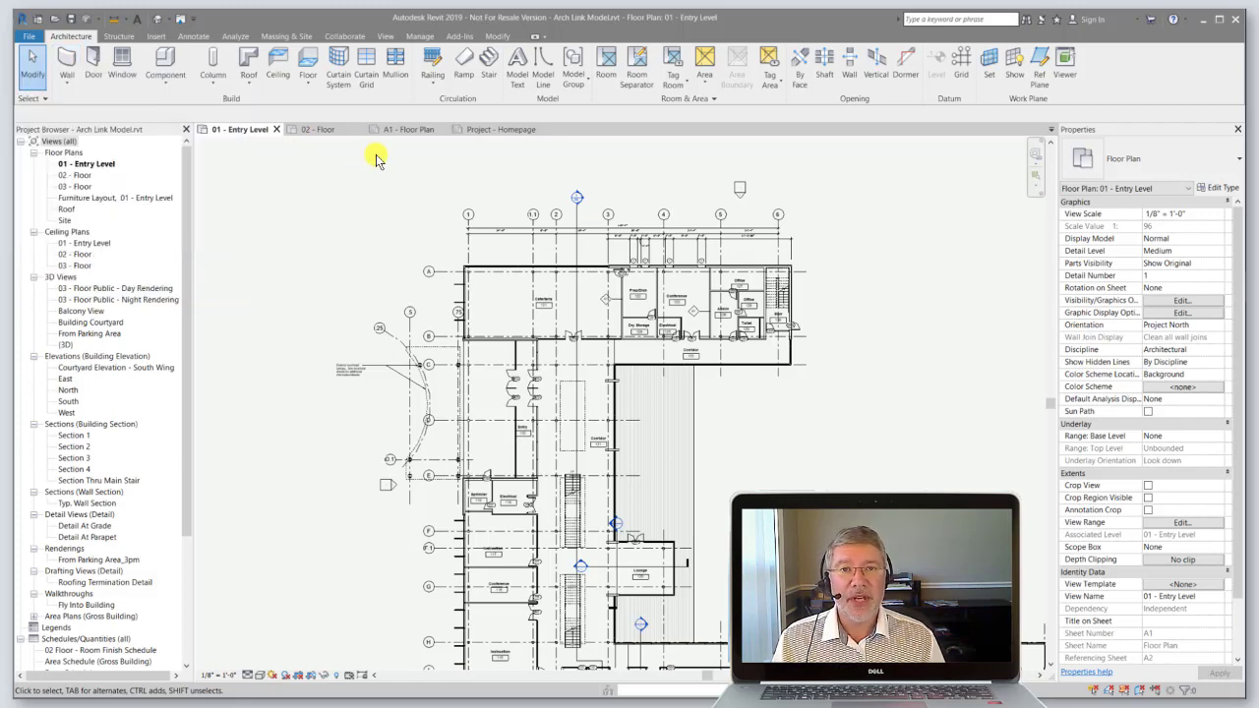
click(420, 37)
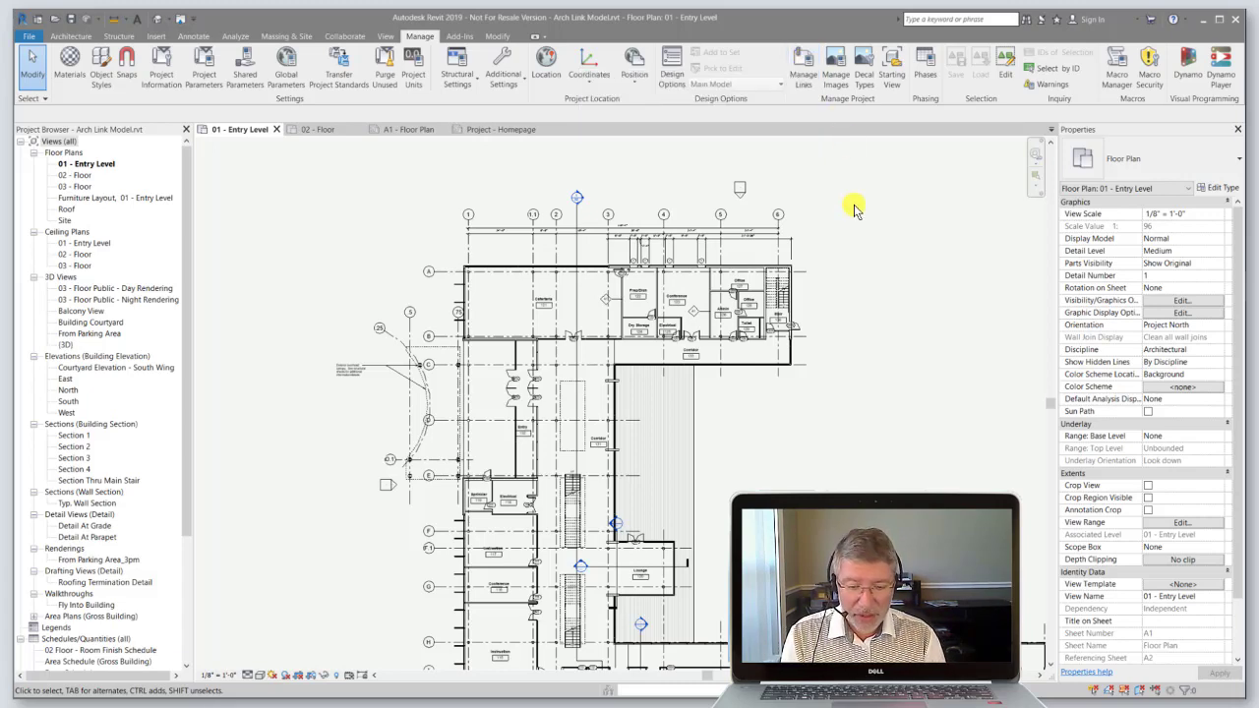
key(k)
key(s)
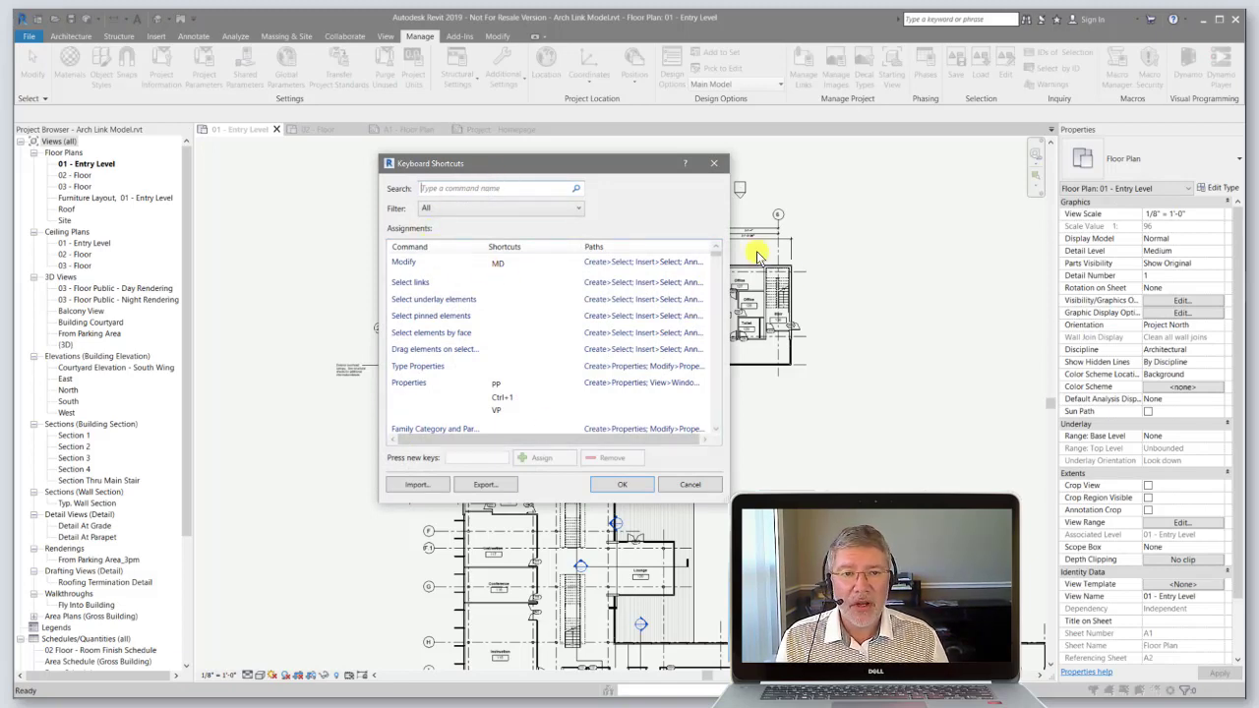
Search 'manage', assign the shortcut ML to Manage Links, and save the shortcuts
scroll(721, 258, down, 10)
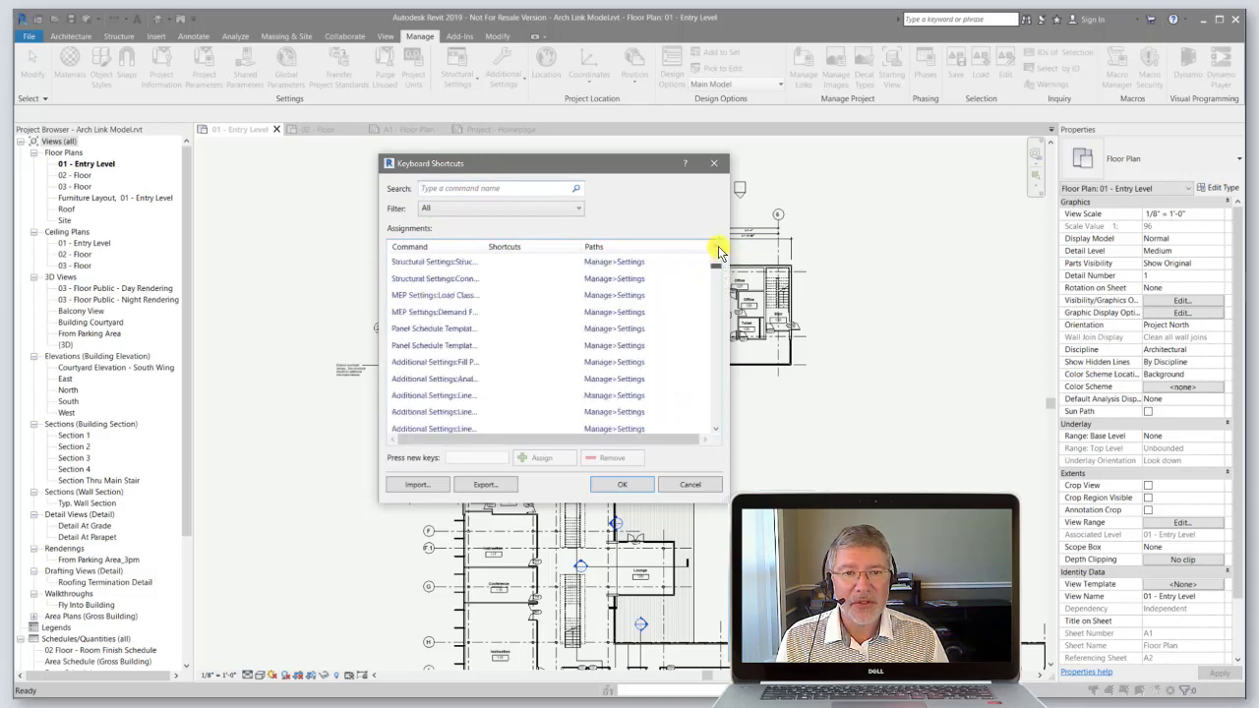
scroll(721, 258, up, 10)
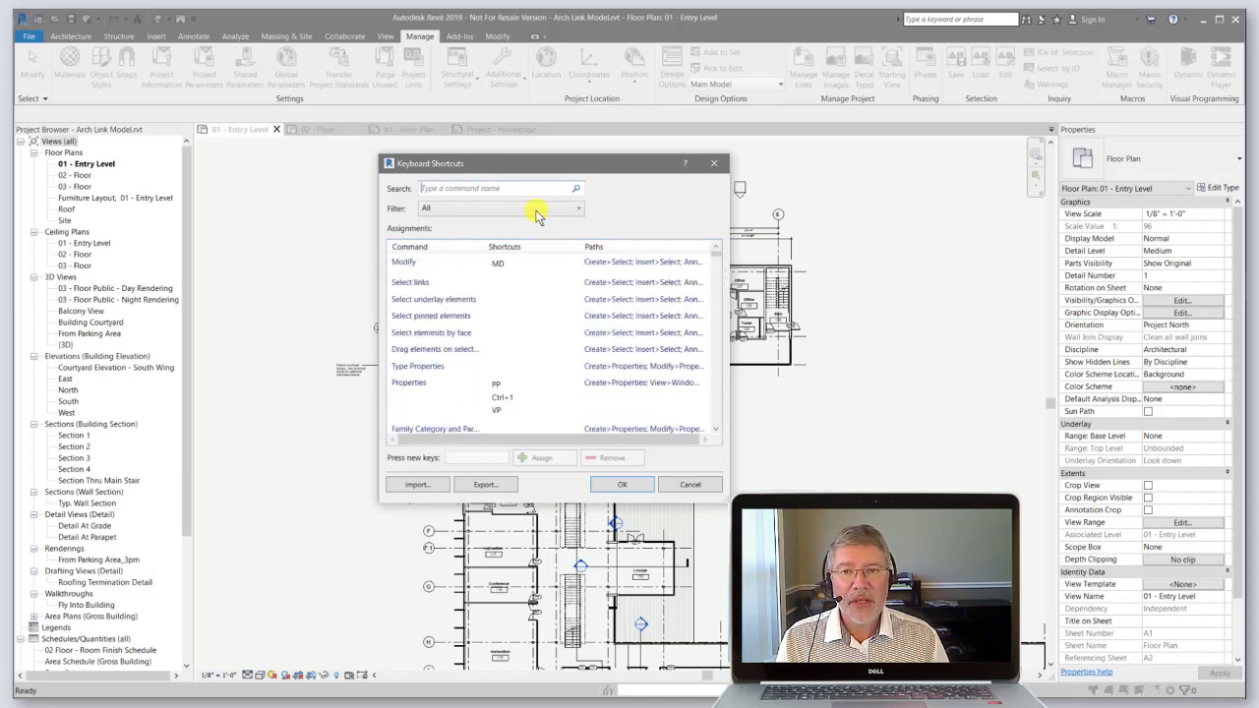
click(489, 189)
text(manage)
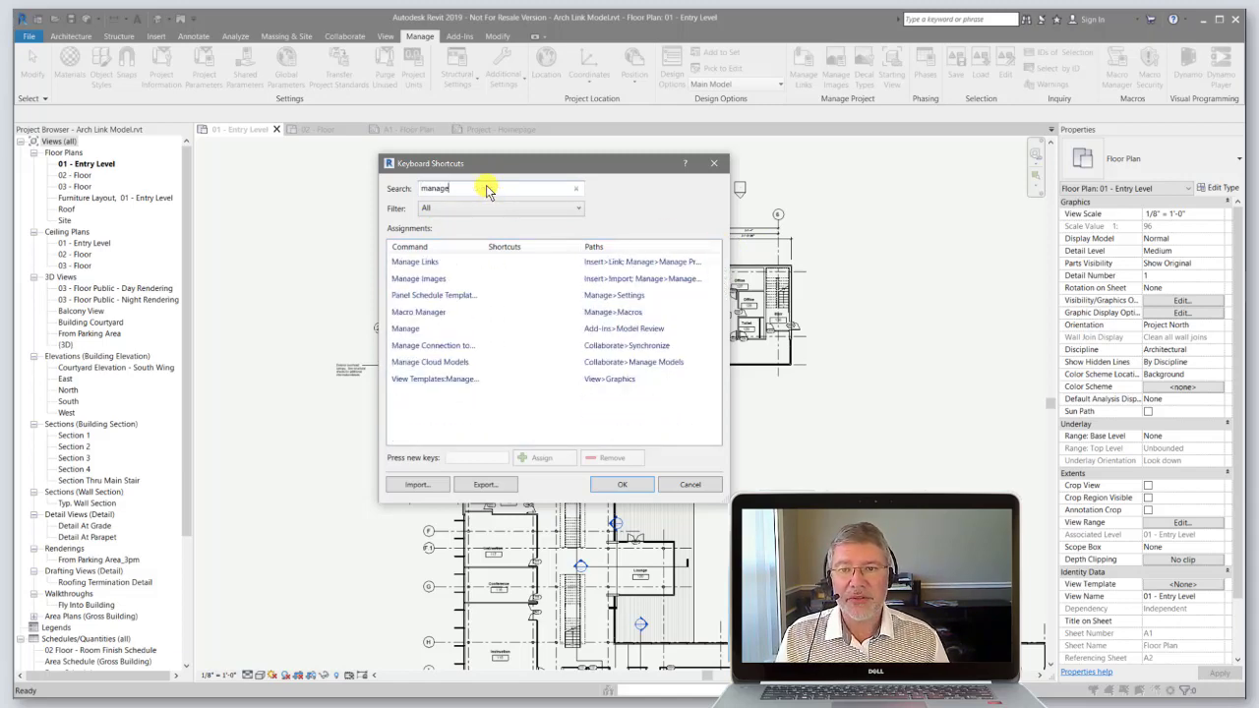
click(421, 264)
click(476, 455)
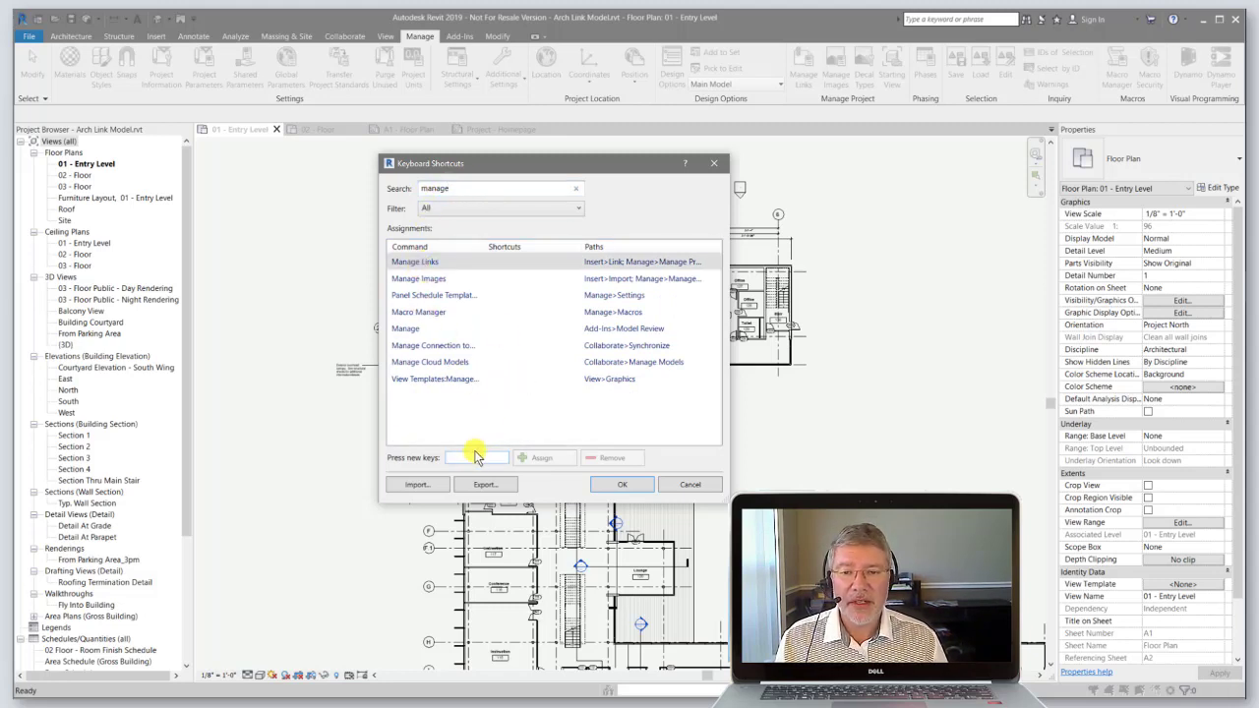
text(ML)
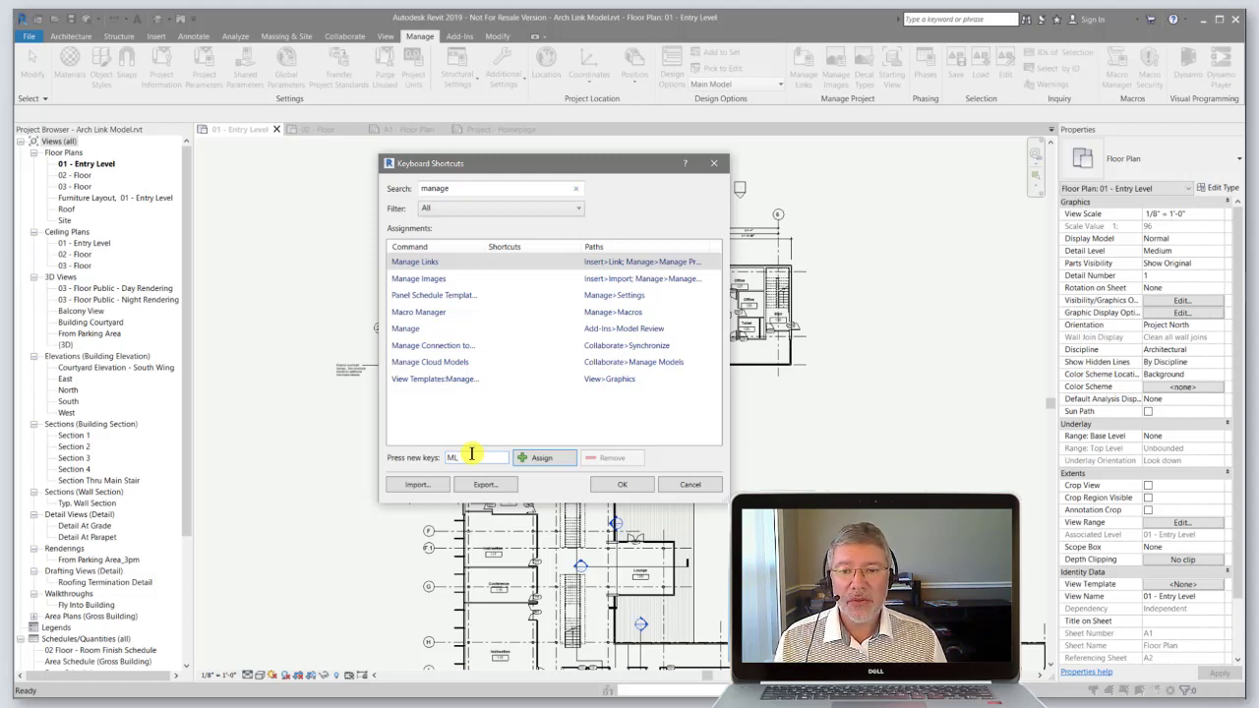
click(531, 458)
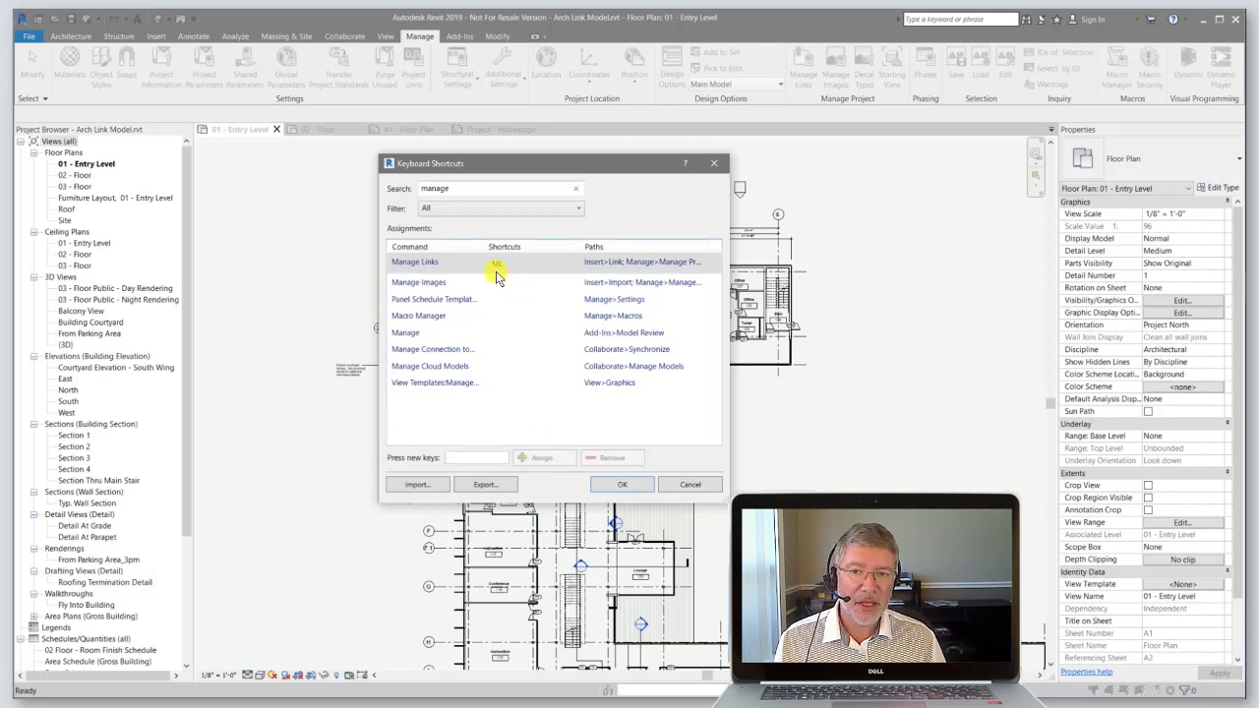
click(628, 483)
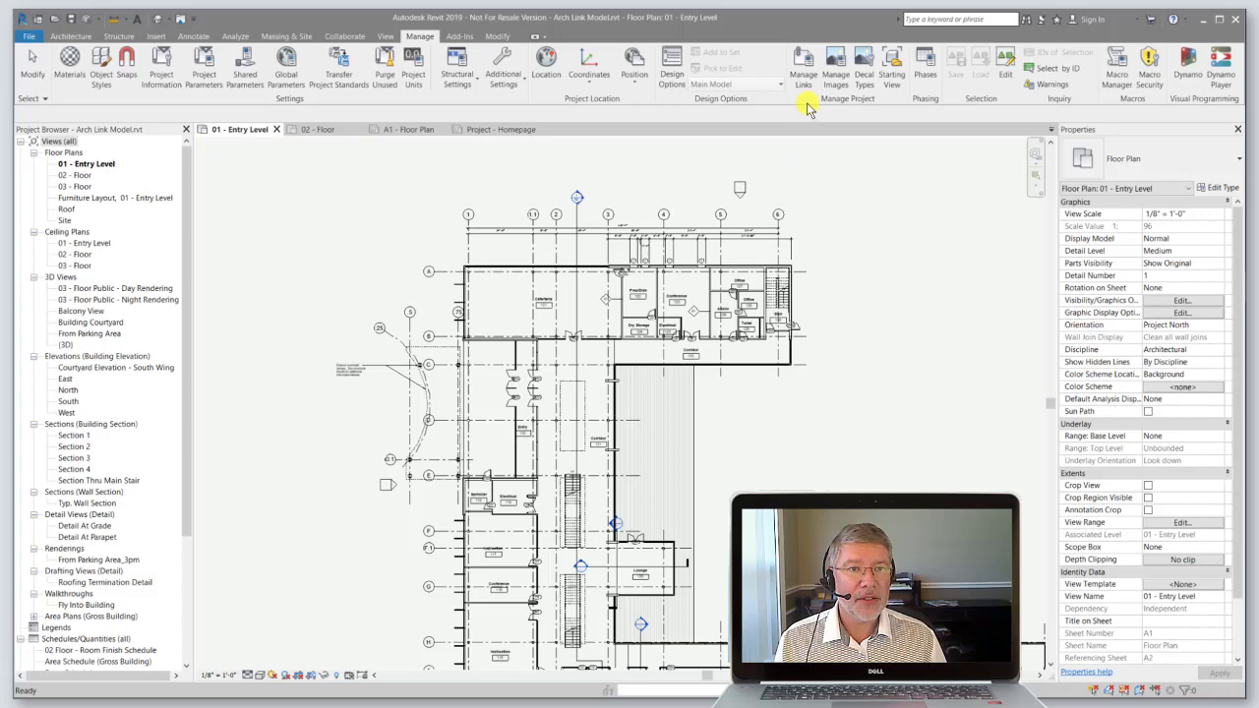
Use ML to open Manage Links, close it, then enter KS to reopen Keyboard Shortcuts
click(71, 35)
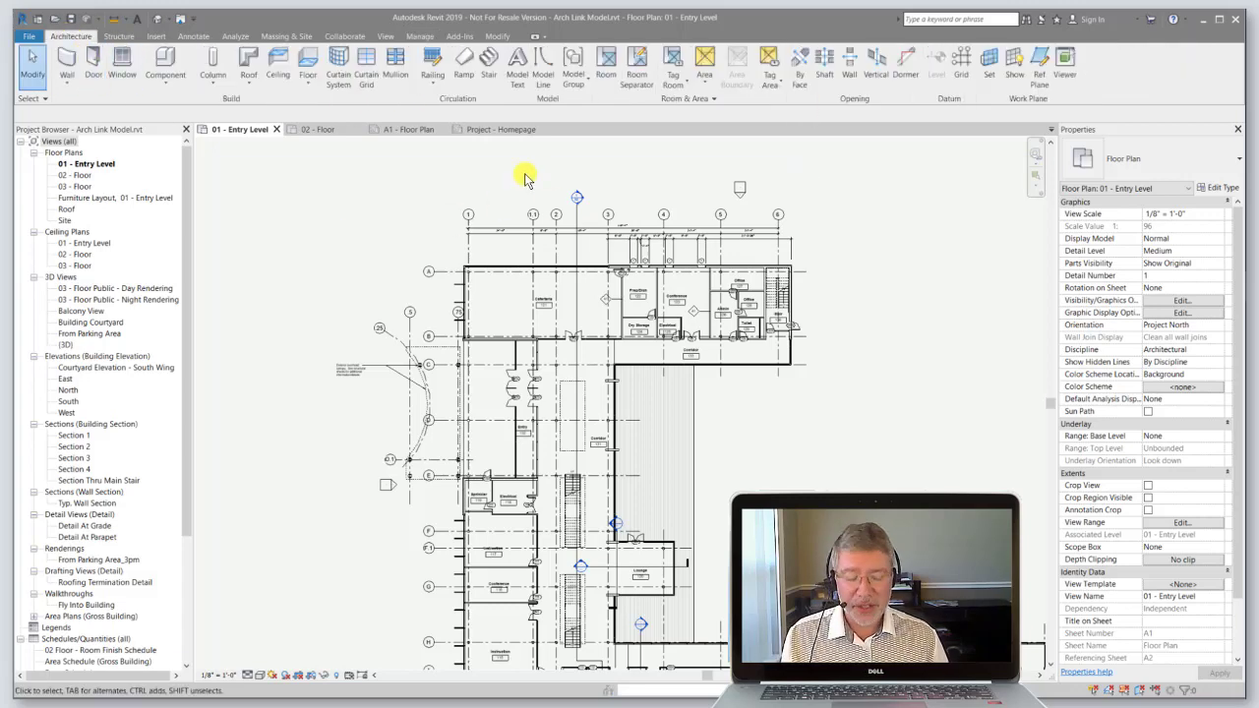
key(m)
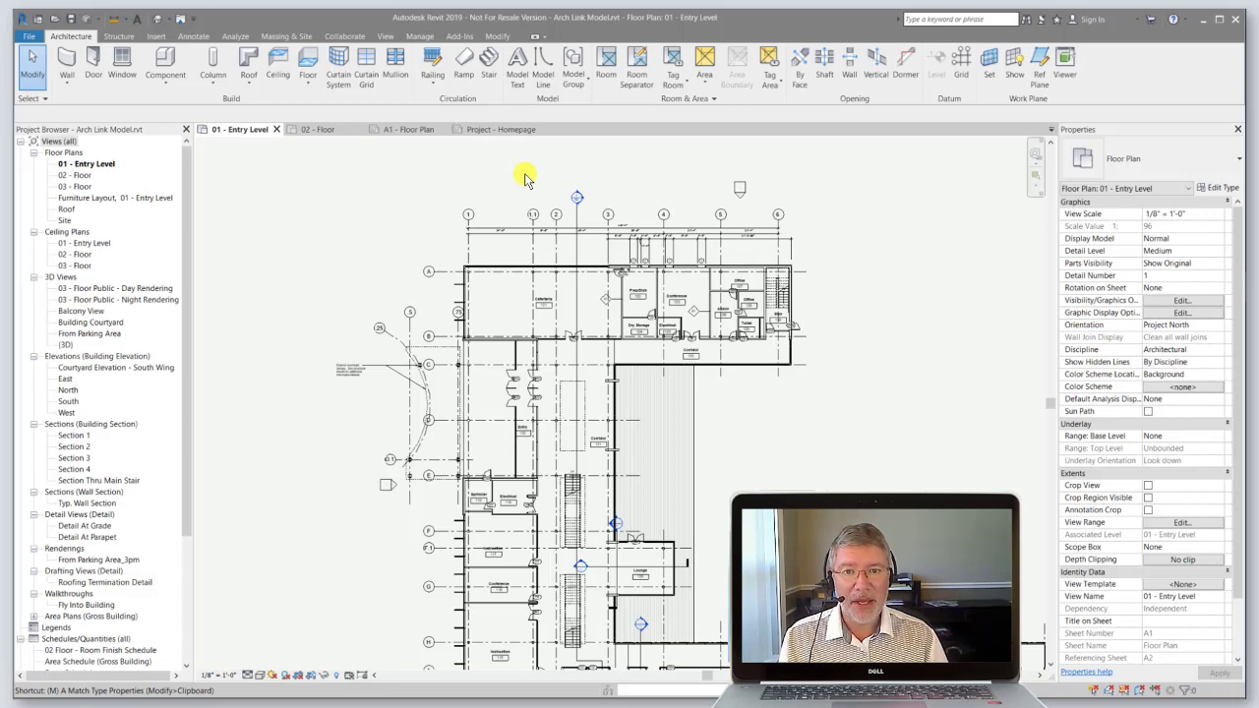
key(l)
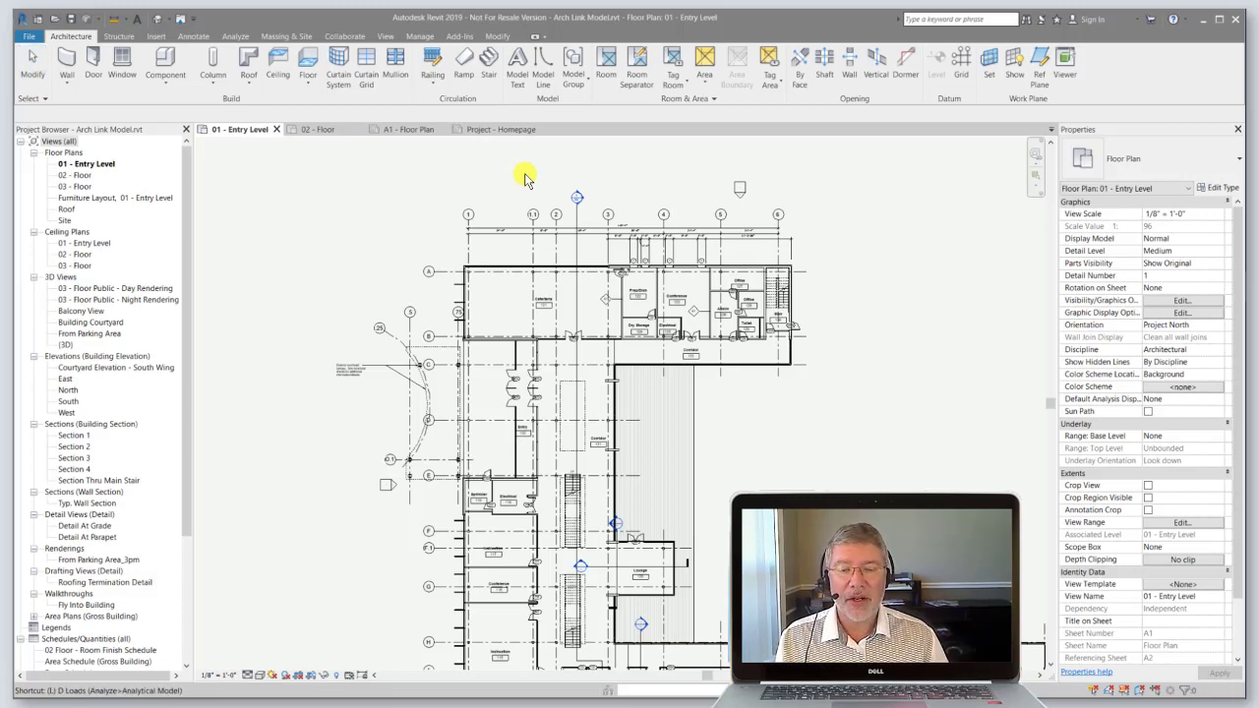
key(Escape)
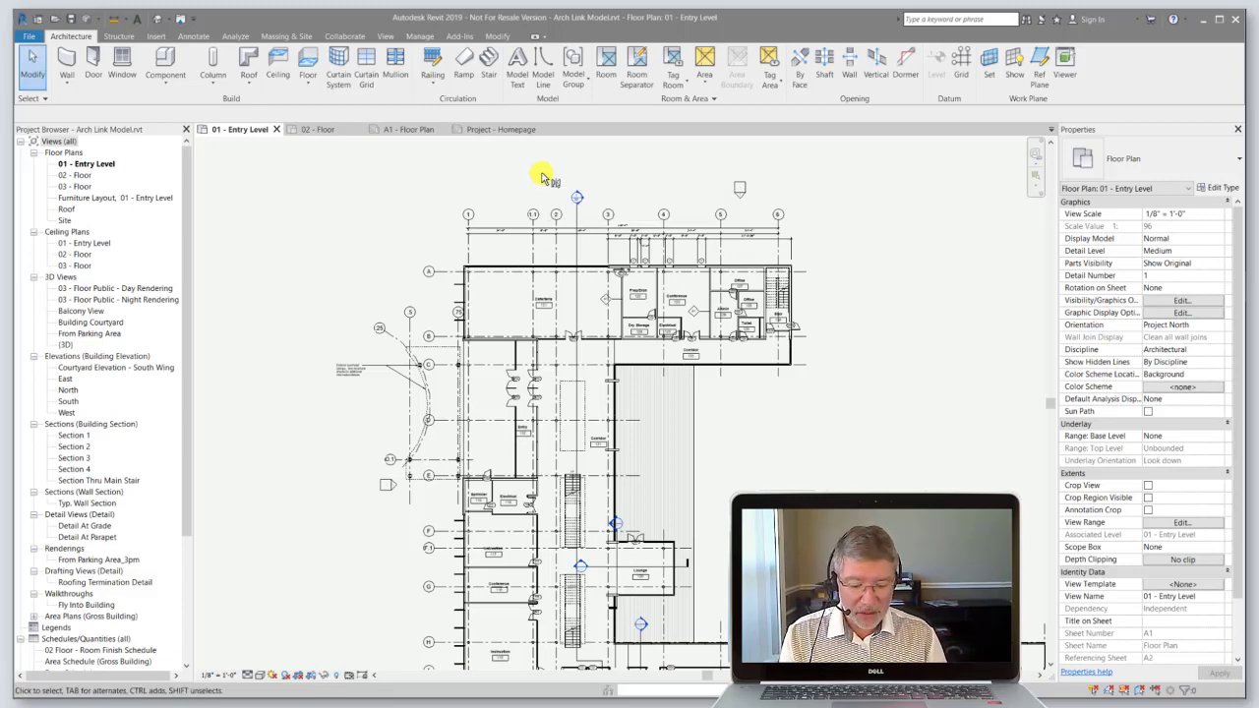
key(m)
key(l)
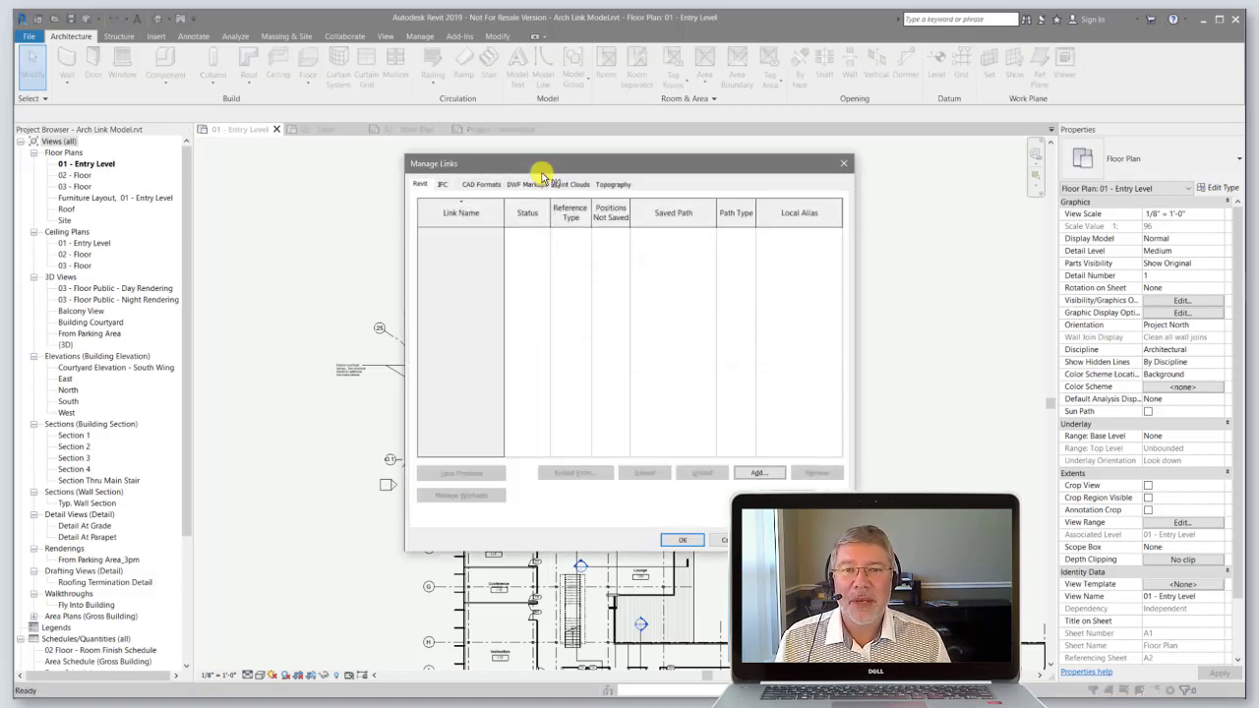
click(842, 164)
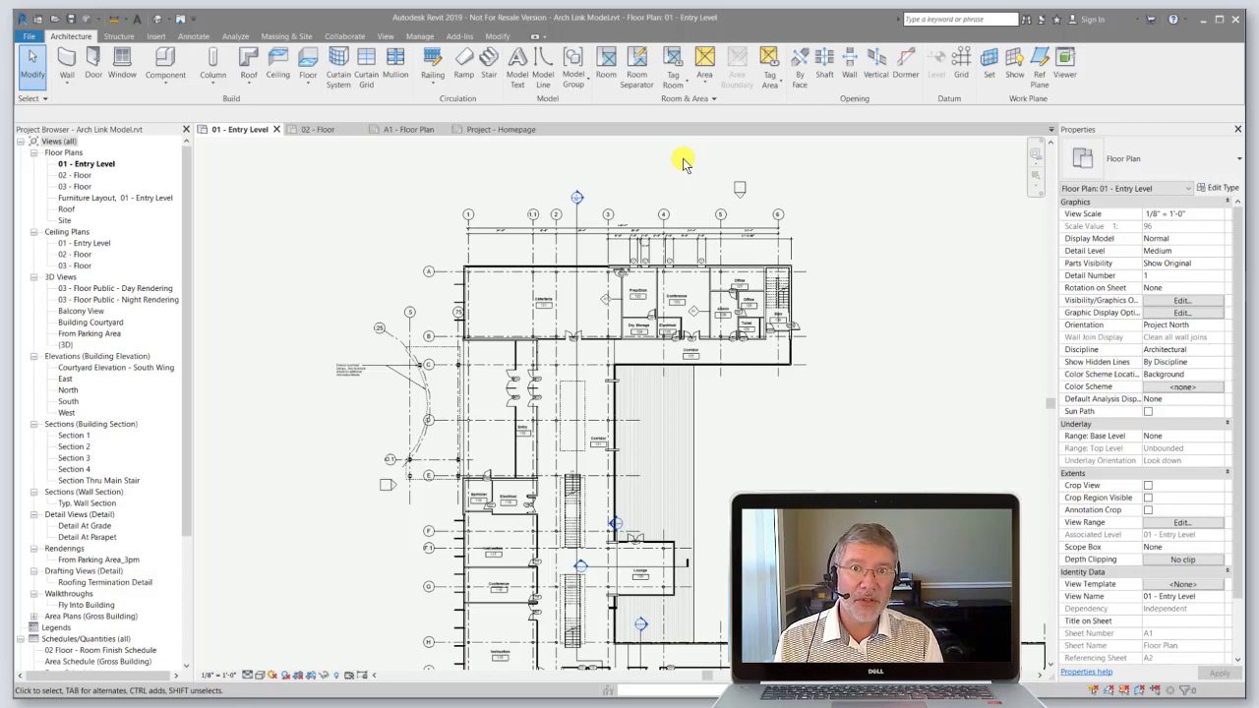
key(k)
key(s)
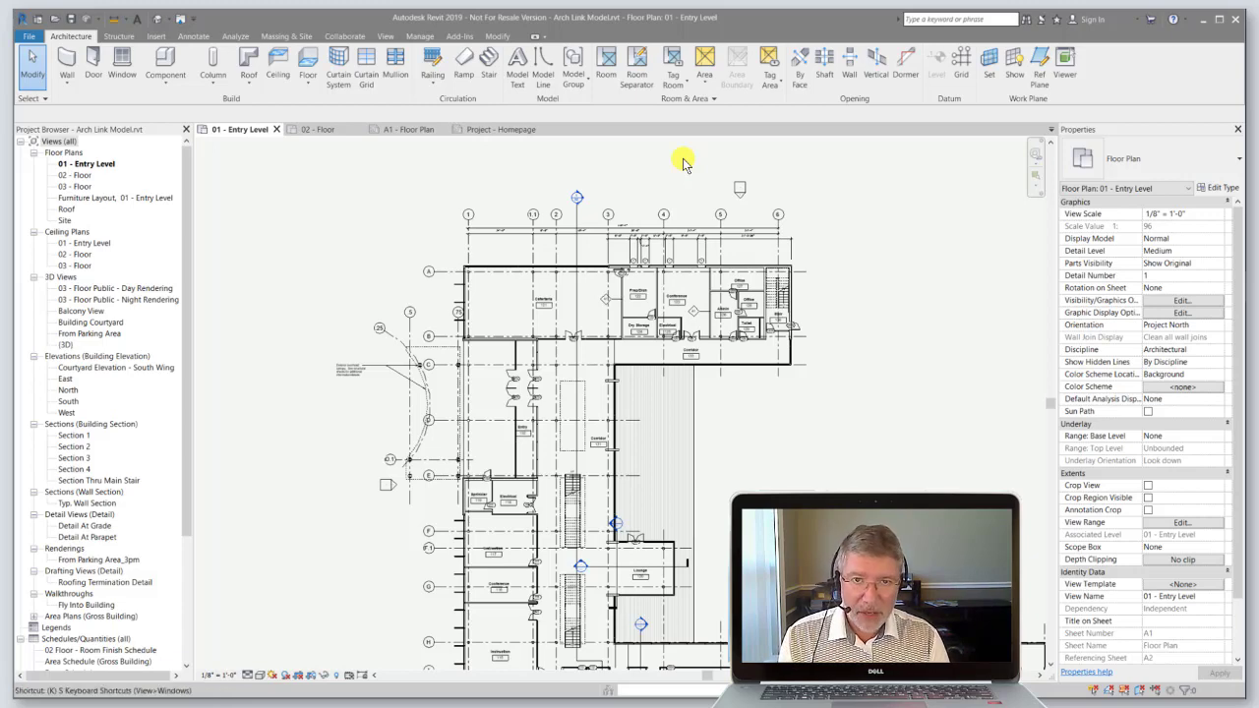